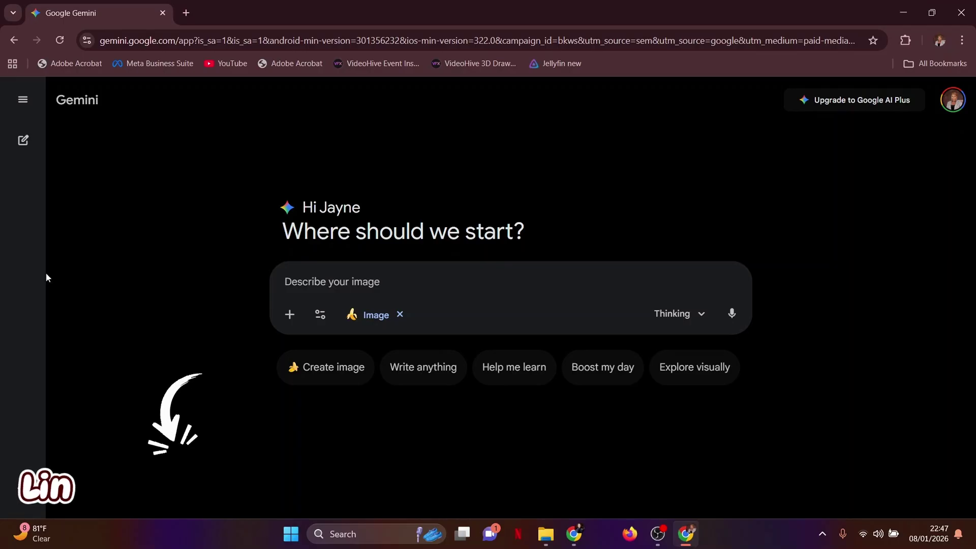
Turn on Create images from Tools in the new Gemini chat
click(325, 315)
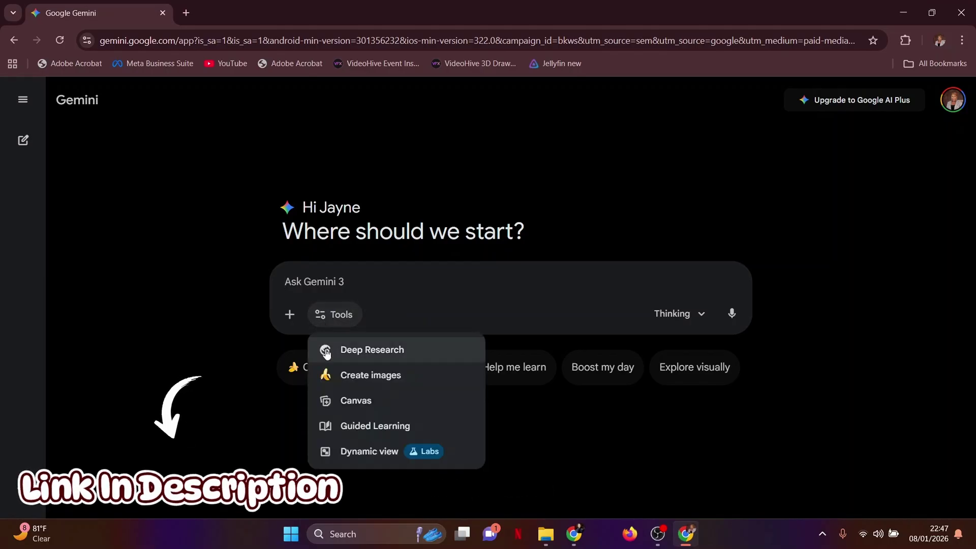
click(337, 376)
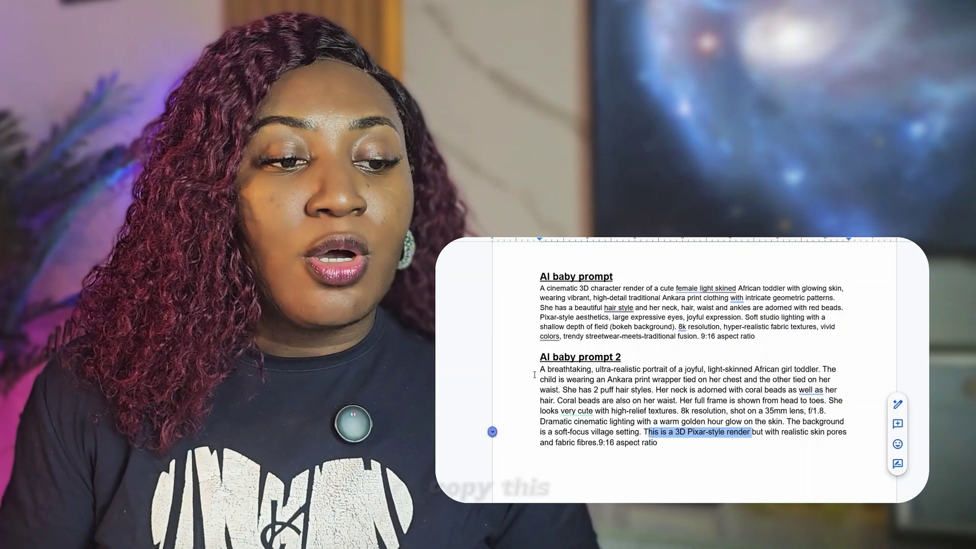
Paste the 'AI baby prompt 2' paragraph into Gemini and send it to generate the toddler portrait
drag(540, 369, 654, 449)
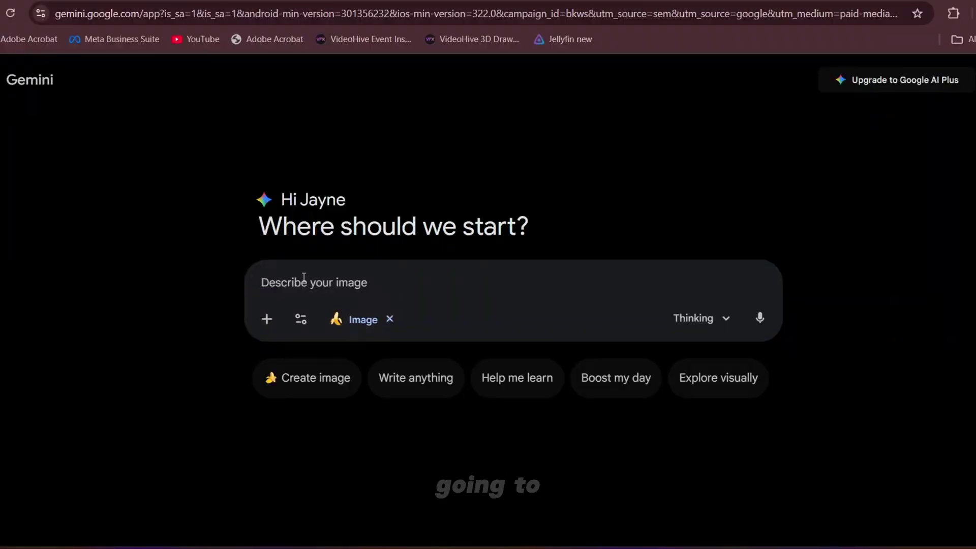
key(ctrl+v)
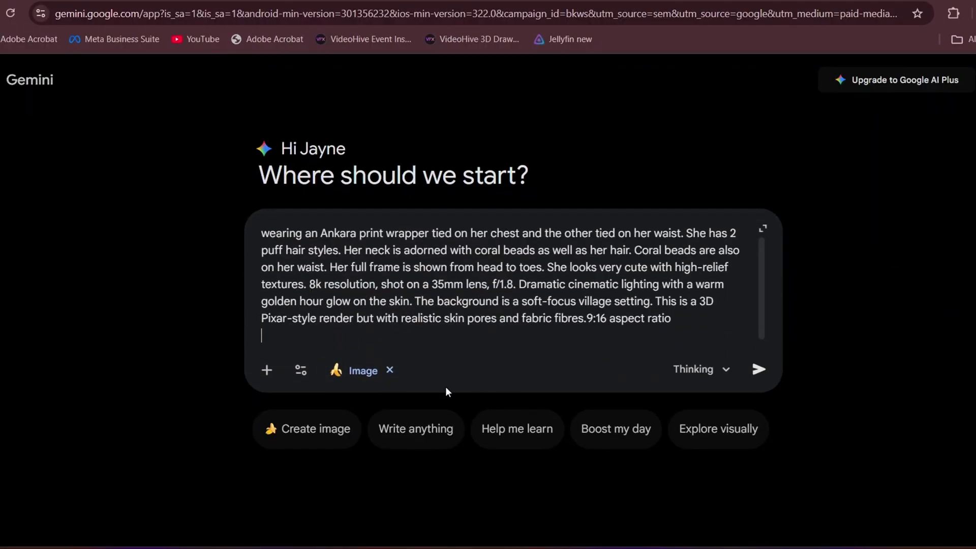
click(759, 370)
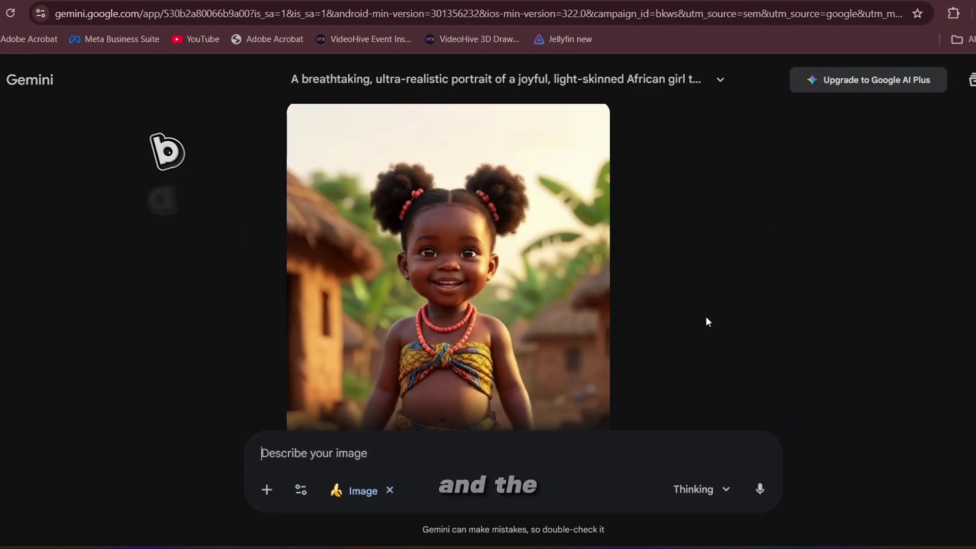
Open the generated smiling toddler portrait at full size
click(533, 305)
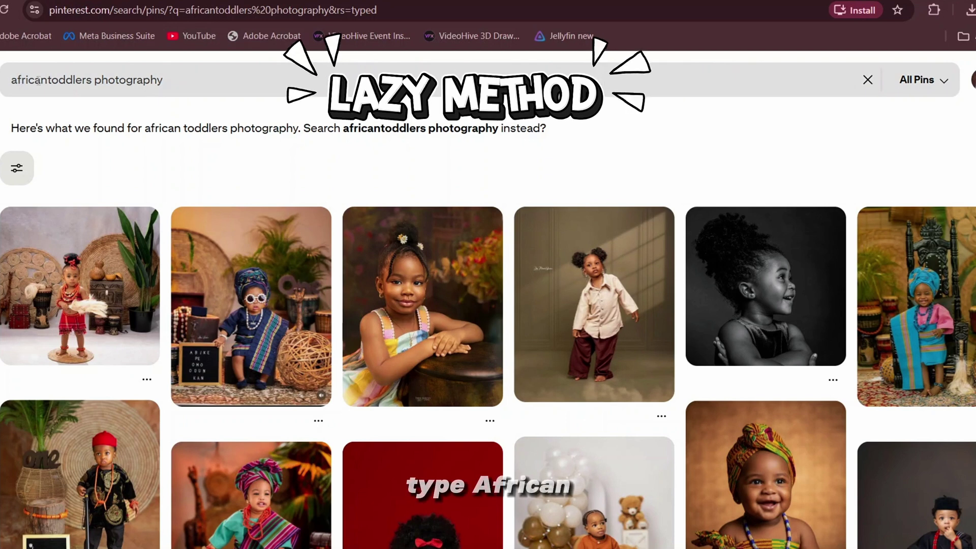
Scroll through the Pinterest African toddler photography results to find a reference photo
scroll(468, 371, down, 4)
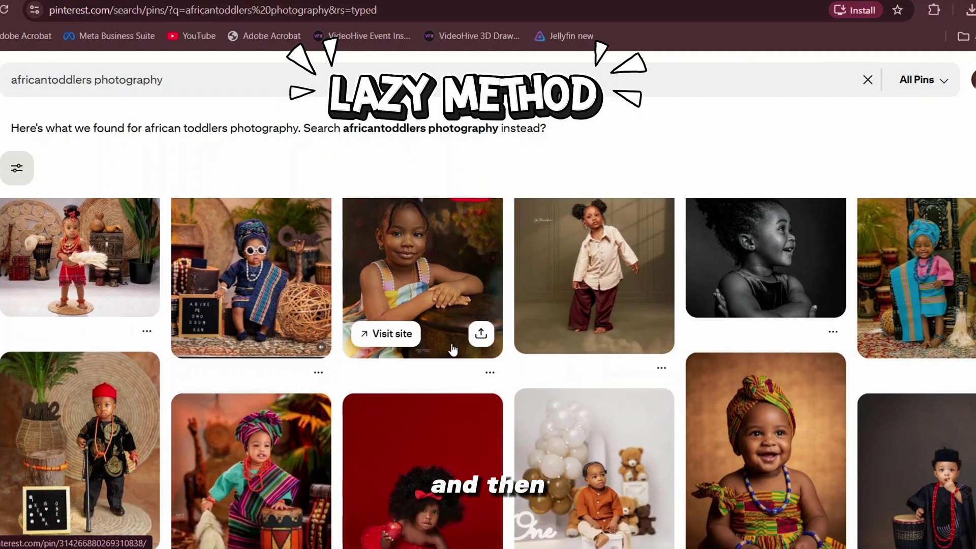
scroll(478, 420, down, 9)
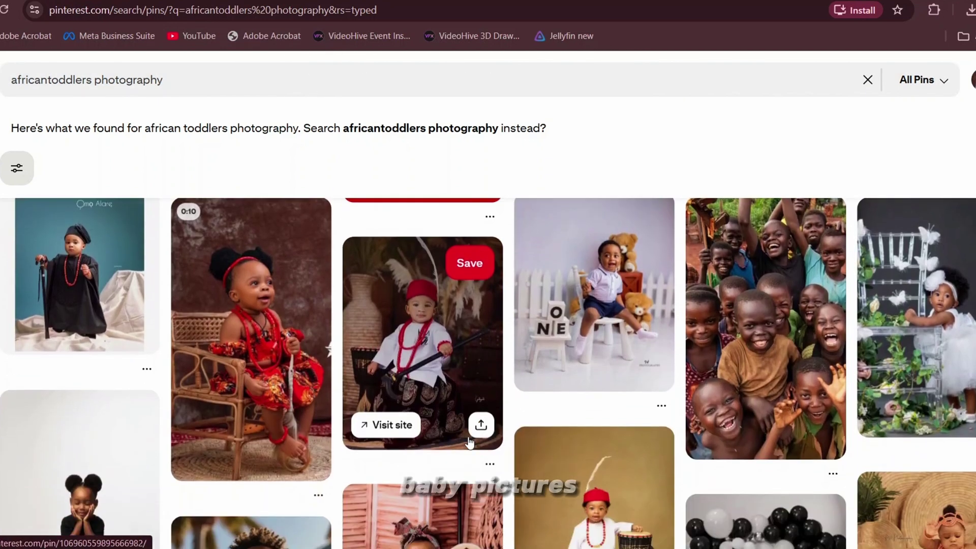
scroll(464, 462, down, 5)
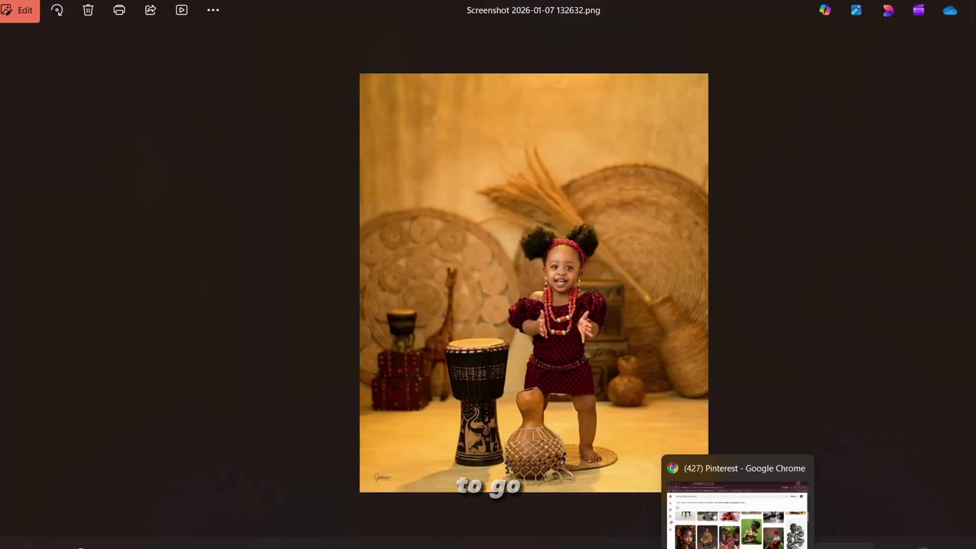
Return to the Gemini tab, close the image viewer and start a new chat
click(737, 513)
click(80, 8)
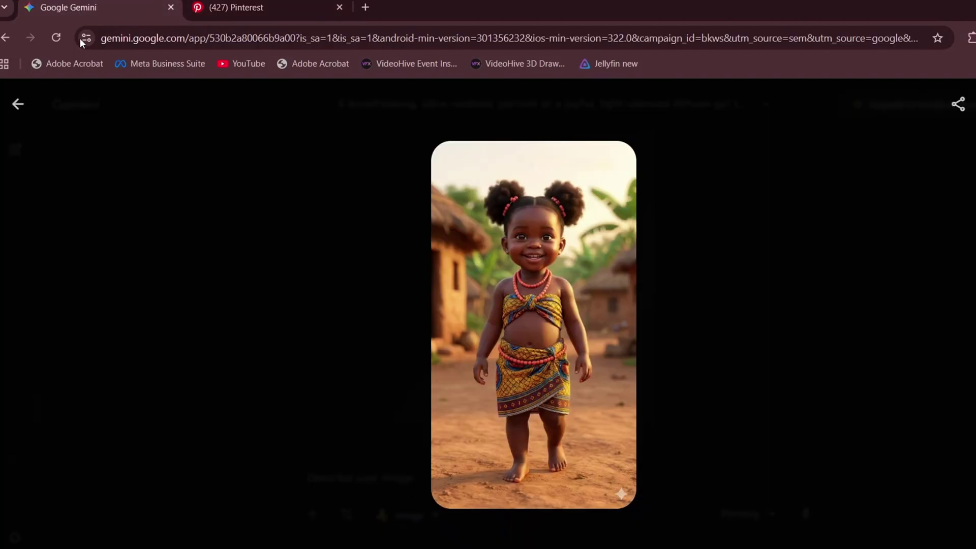
click(24, 106)
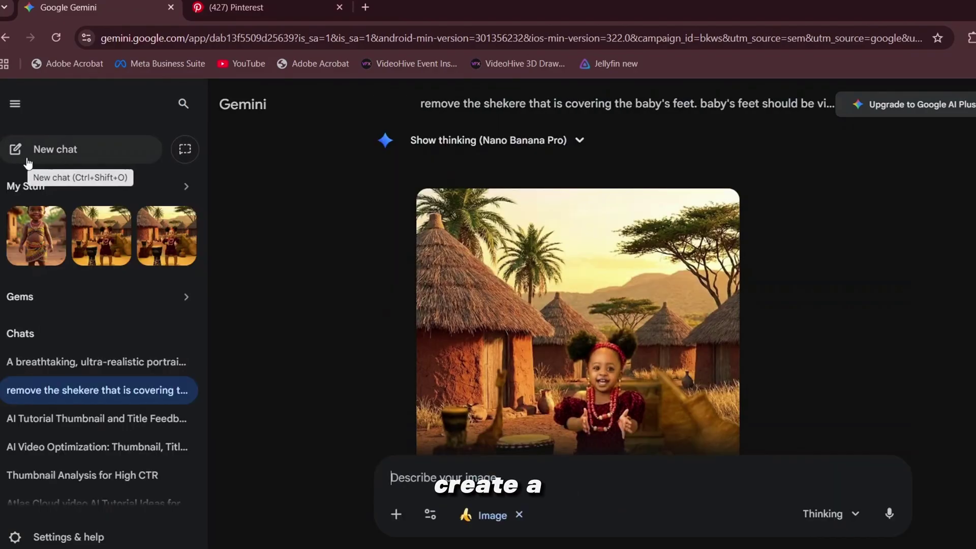
click(43, 147)
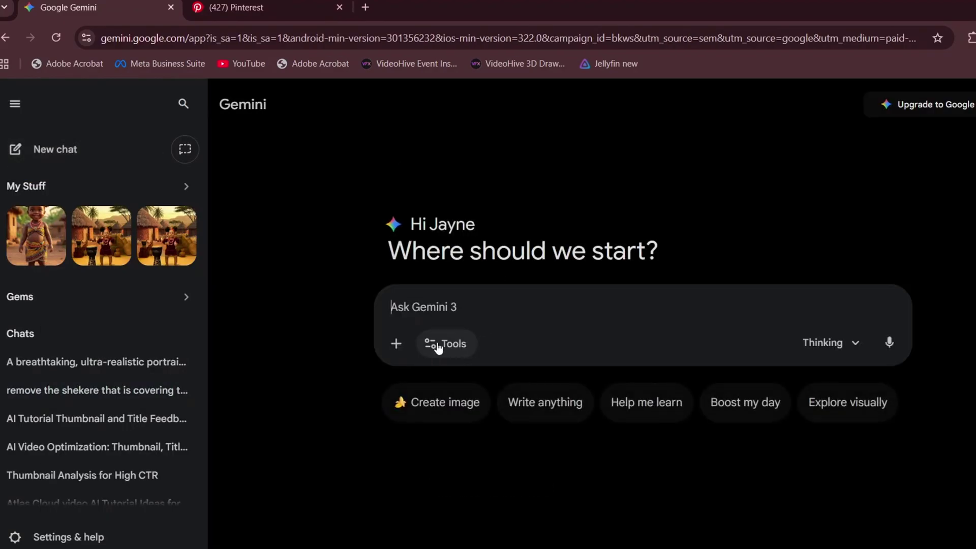
In Create images mode, attach the drum toddler photo and send a 3D Pixar-style conversion request
click(444, 344)
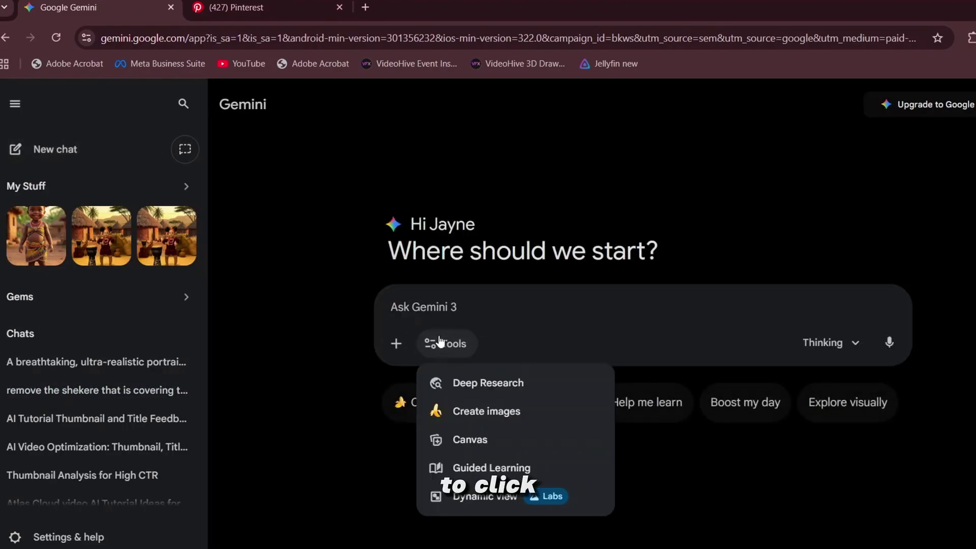
click(467, 409)
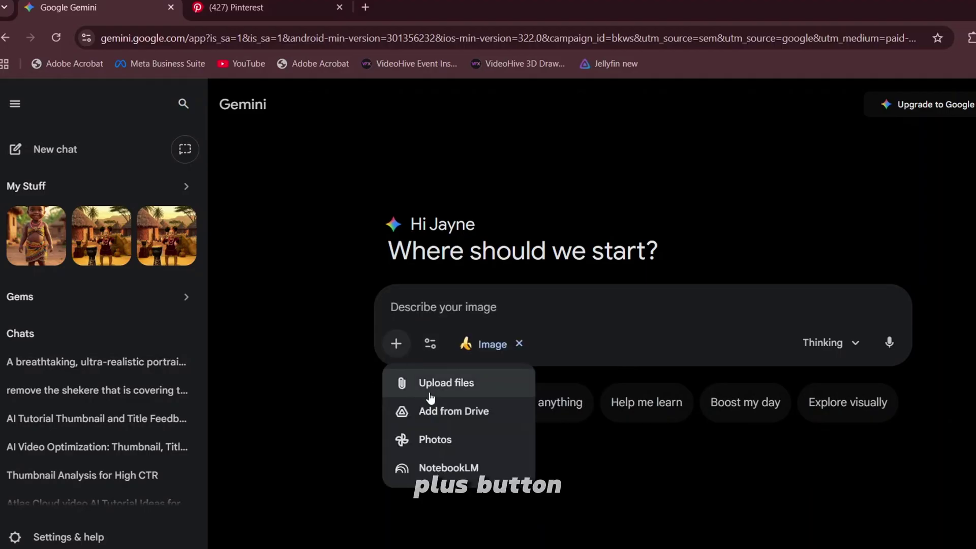
click(428, 390)
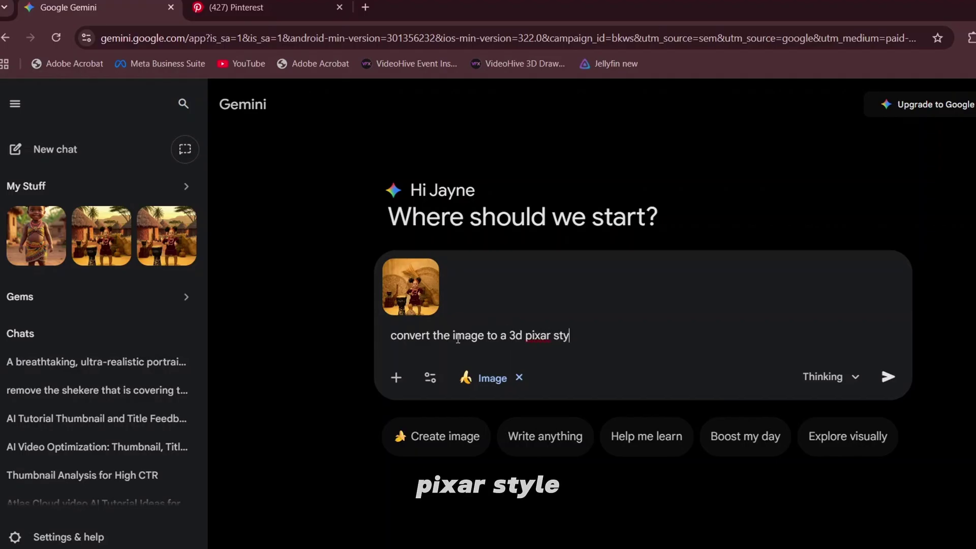
click(889, 377)
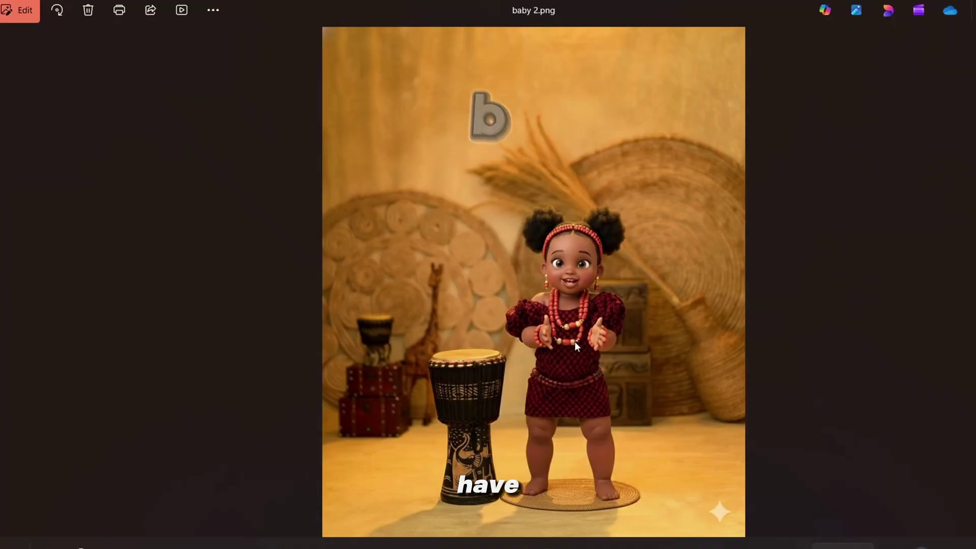
scroll(533, 280, up, 5)
scroll(534, 279, down, 2)
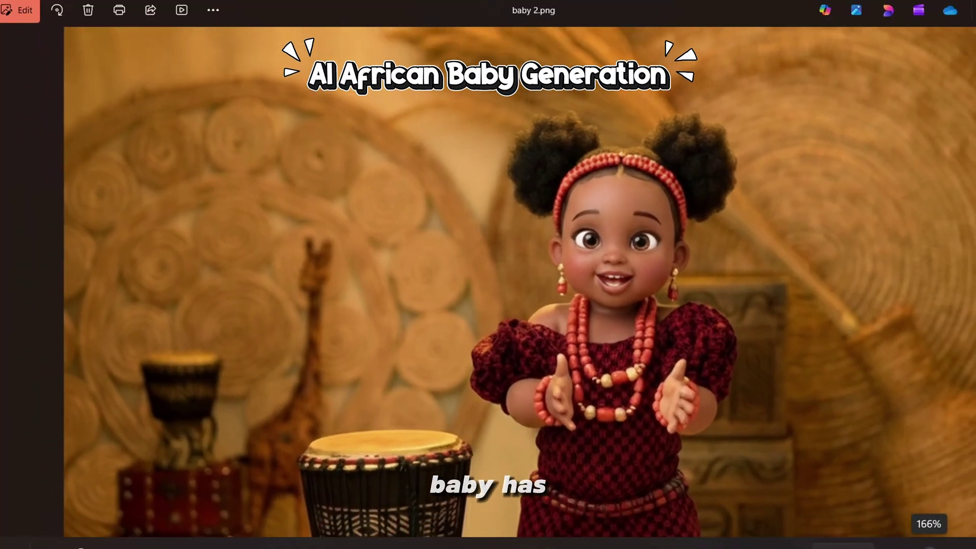
scroll(533, 279, down, 3)
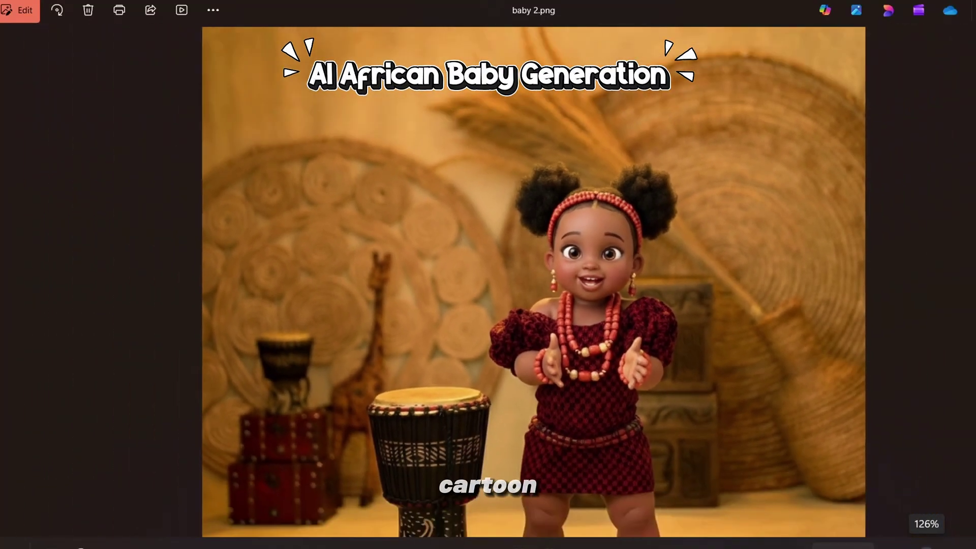
scroll(534, 279, up, 3)
scroll(534, 280, down, 1)
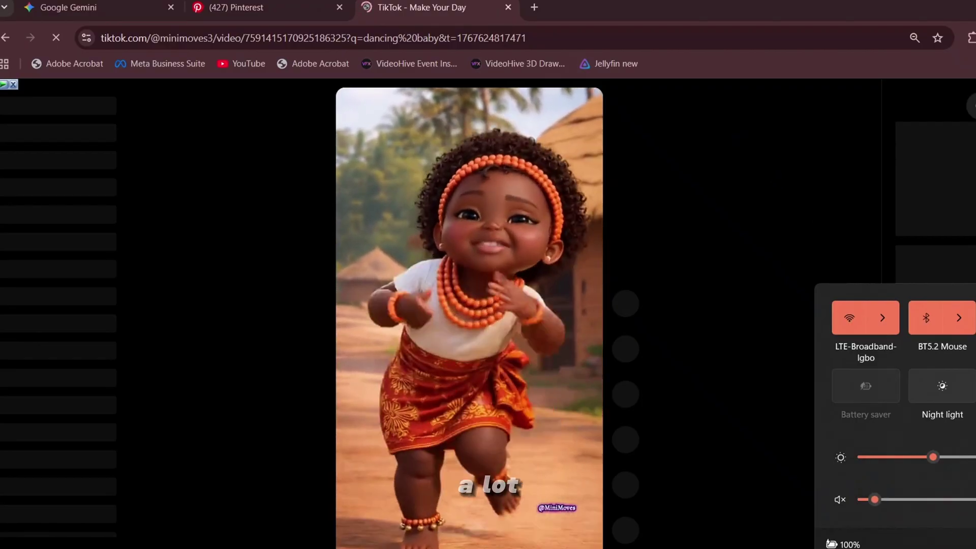
Search TikTok for 'Trending dances'
click(471, 415)
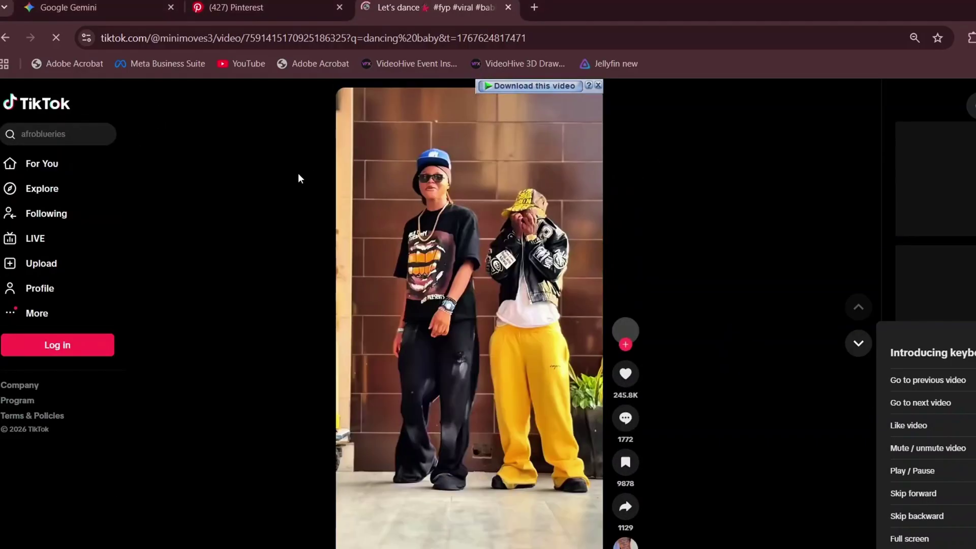
click(71, 139)
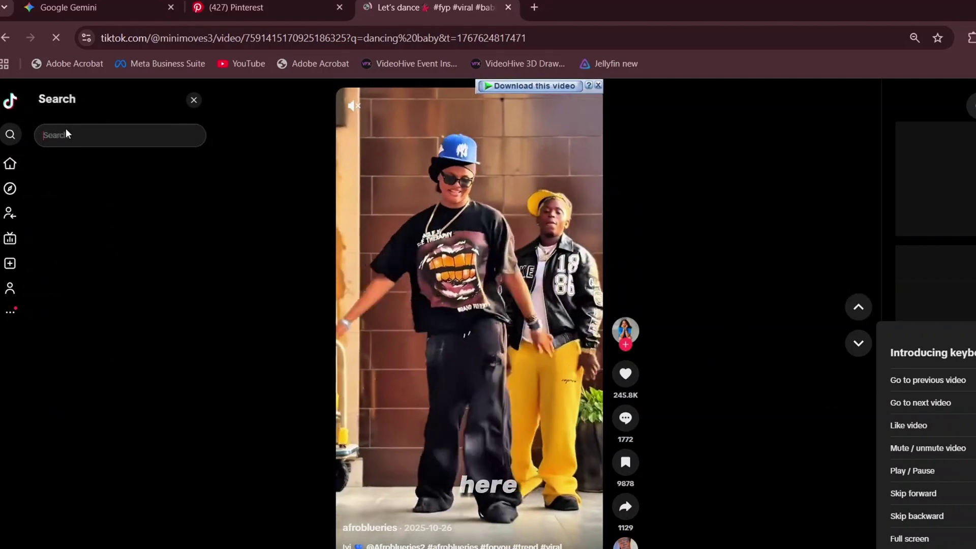
text(d)
text(rending dances)
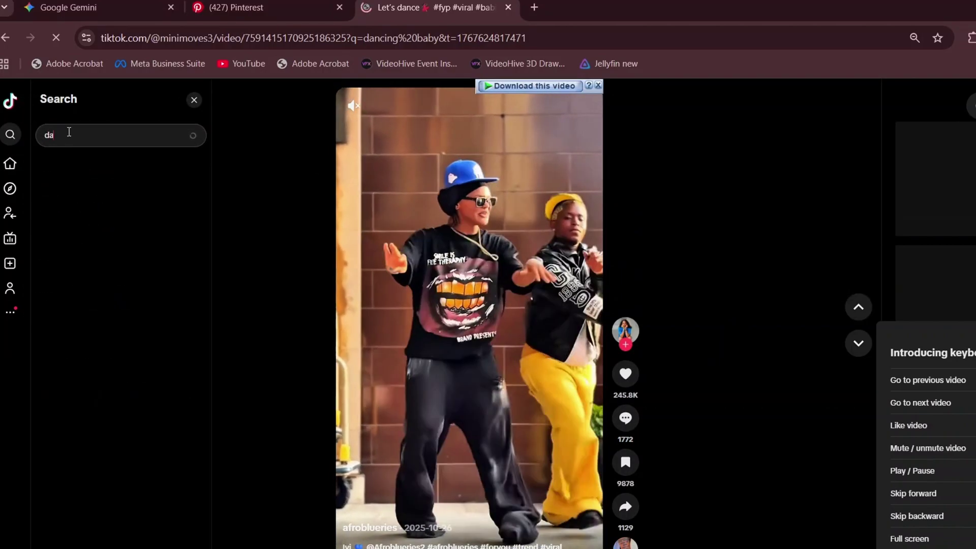
key(Return)
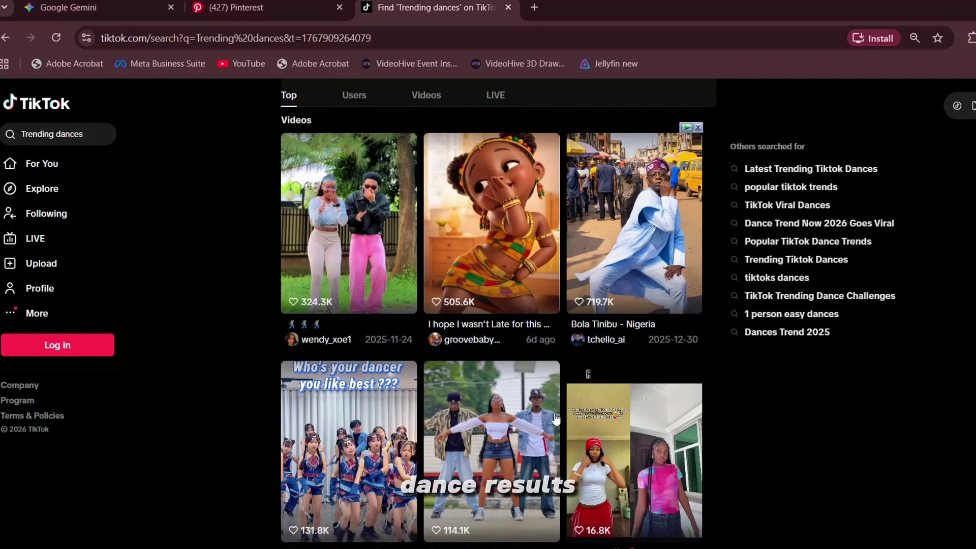
Scroll the results and open the 'Korean girls trending dance.' video
scroll(556, 418, down, 6)
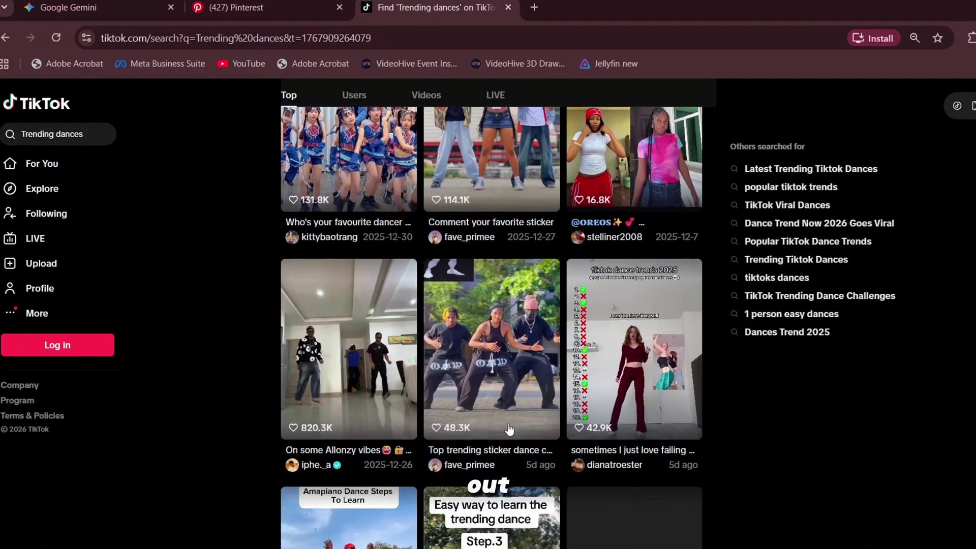
scroll(509, 430, down, 5)
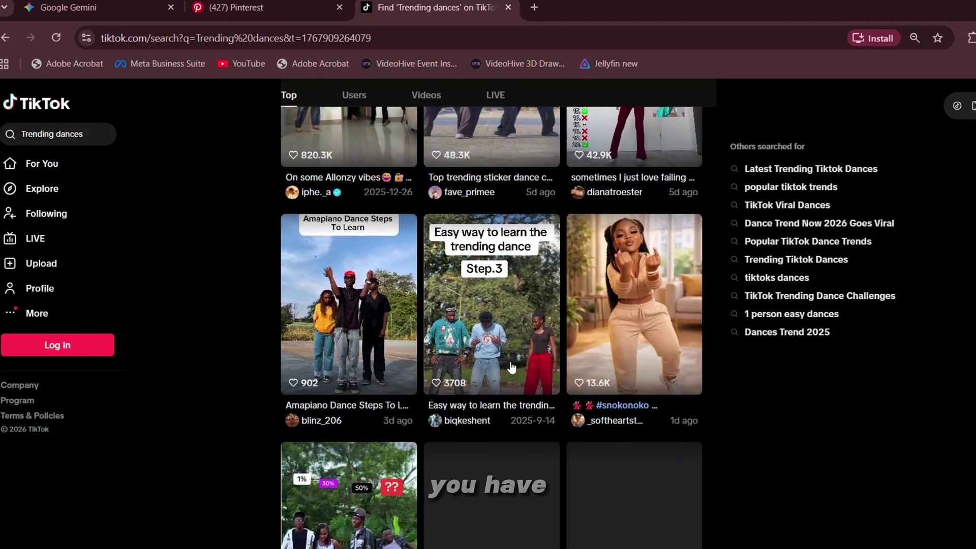
scroll(512, 367, down, 1)
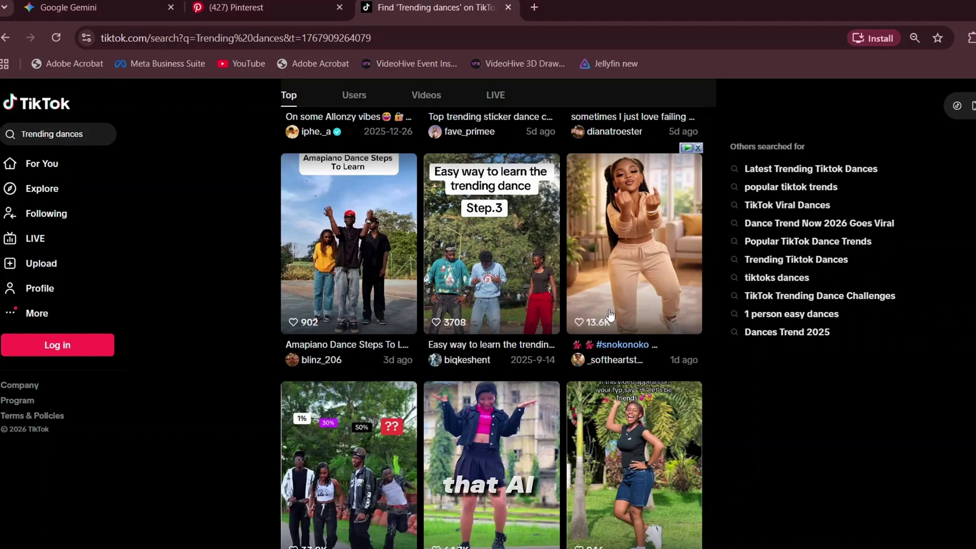
scroll(588, 319, down, 7)
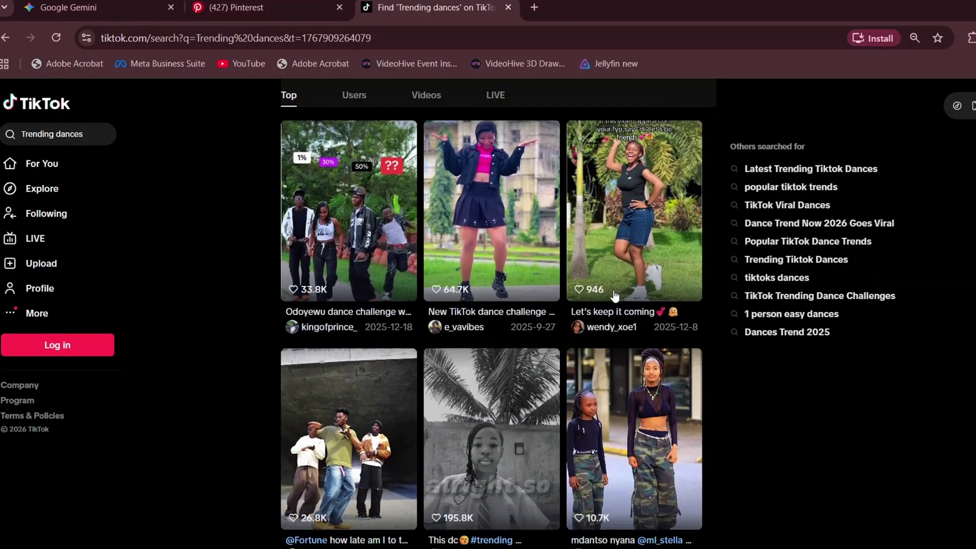
scroll(589, 325, down, 3)
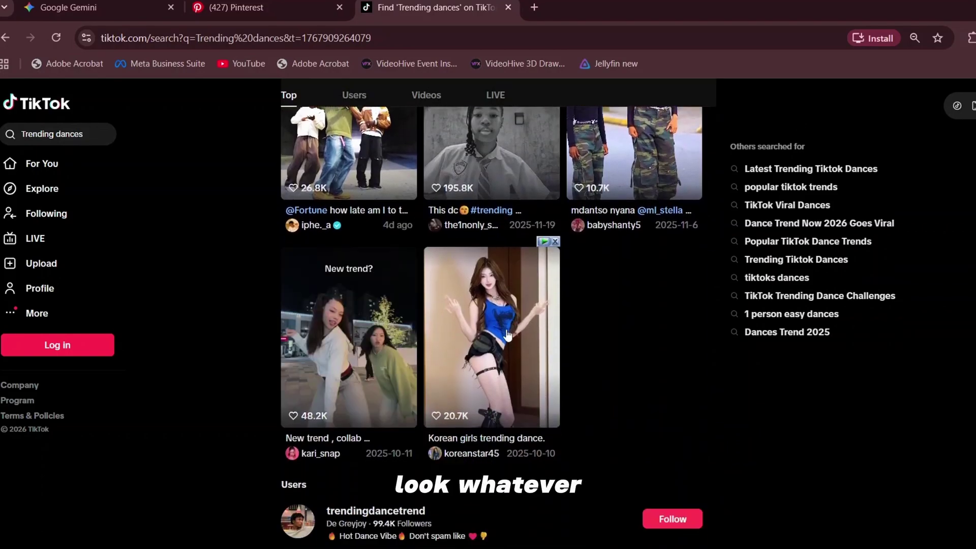
click(508, 333)
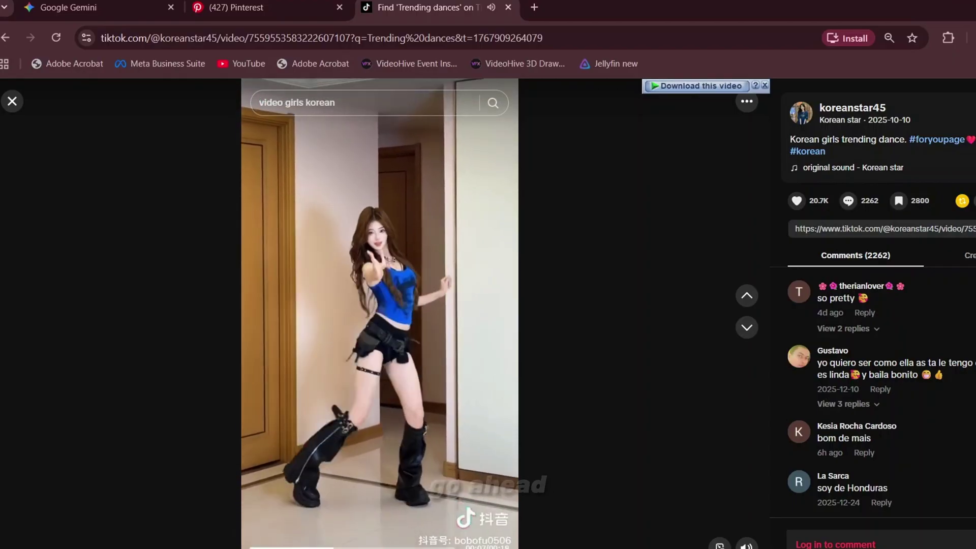
Show the Download video option for the Korean girls dance video
right_click(402, 375)
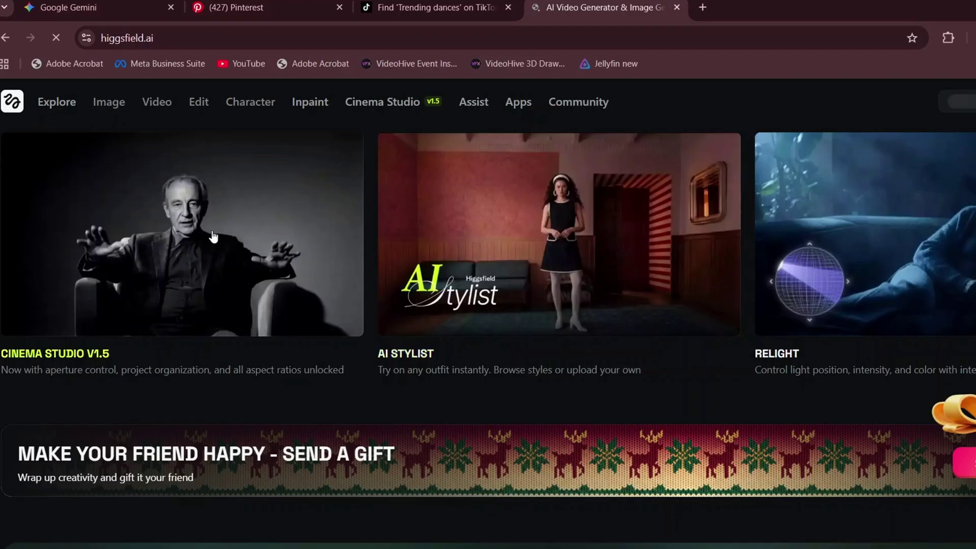
Close the '10 daily credits added' notice and show the Video models dropdown
scroll(214, 236, down, 4)
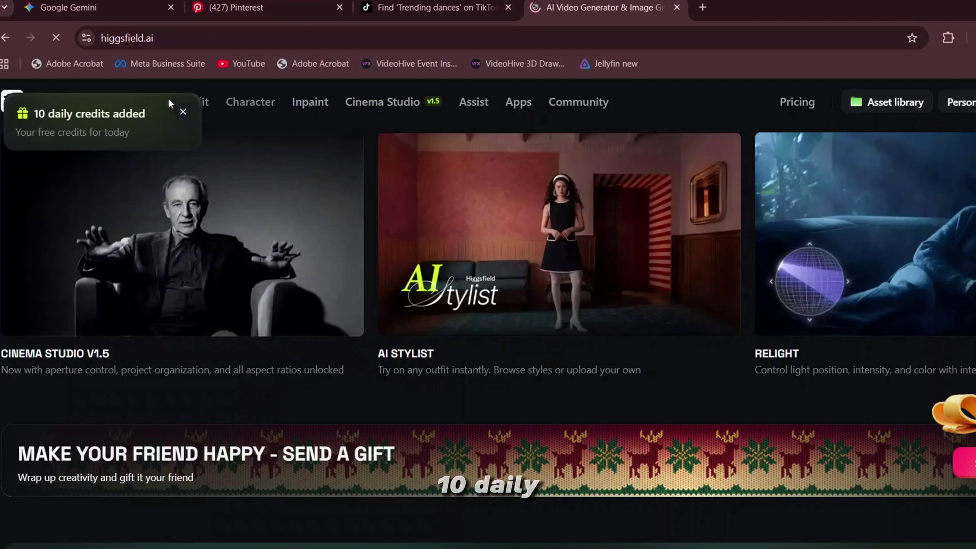
click(184, 116)
mouse_move(159, 120)
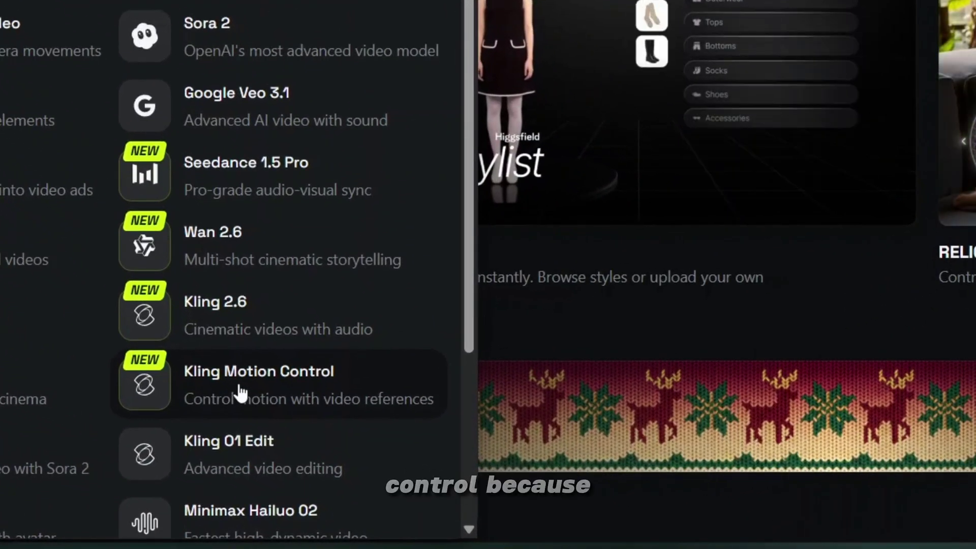
Open Kling Motion Control and scroll through the History of earlier generations
click(240, 393)
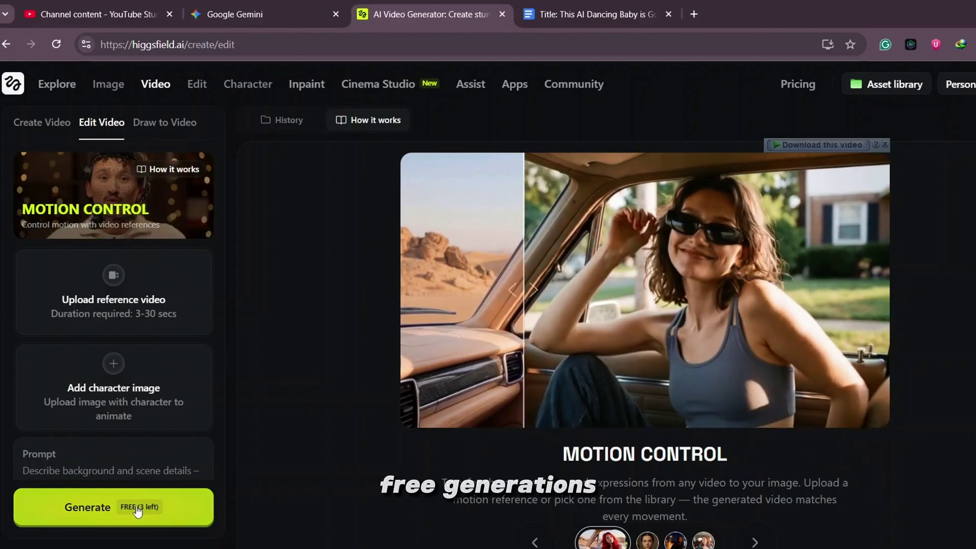
click(282, 120)
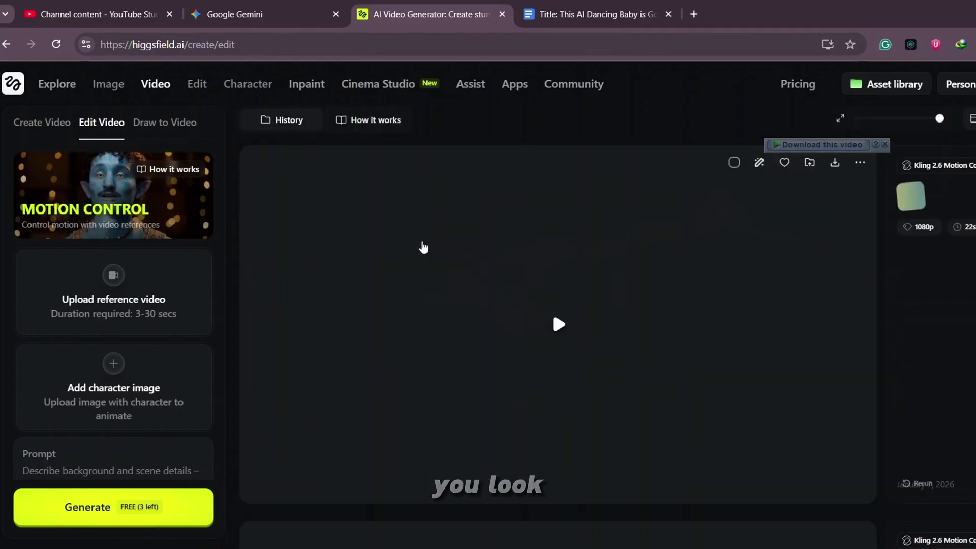
scroll(676, 346, down, 4)
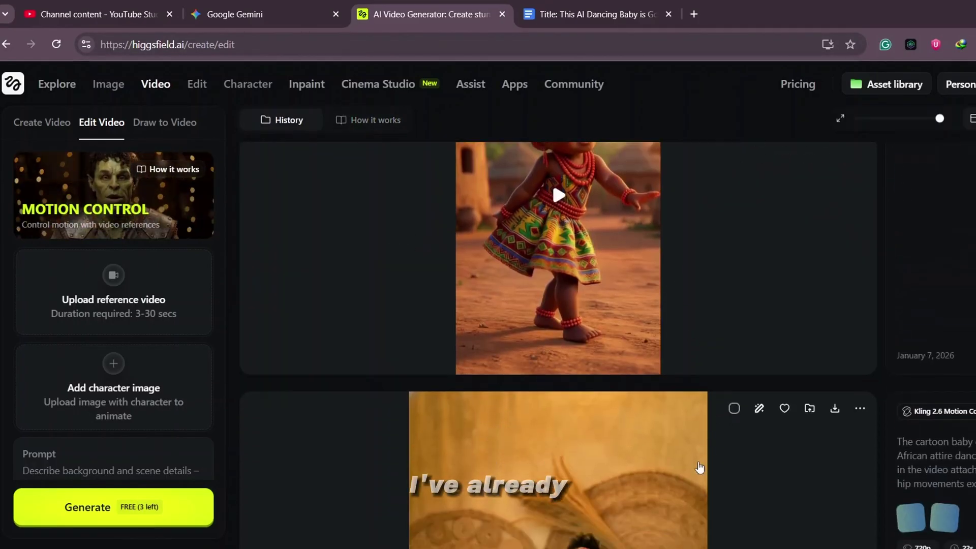
scroll(634, 471, down, 2)
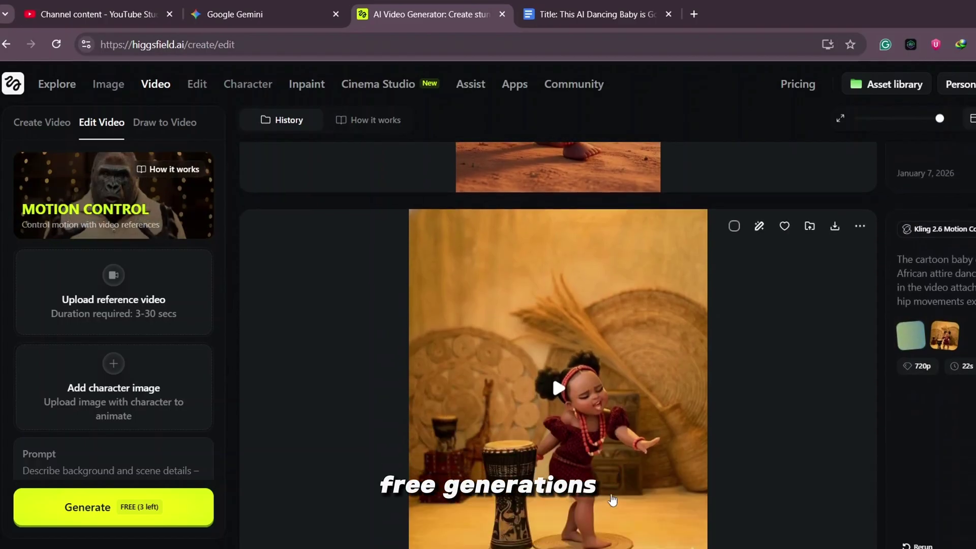
scroll(621, 432, up, 4)
scroll(627, 446, up, 2)
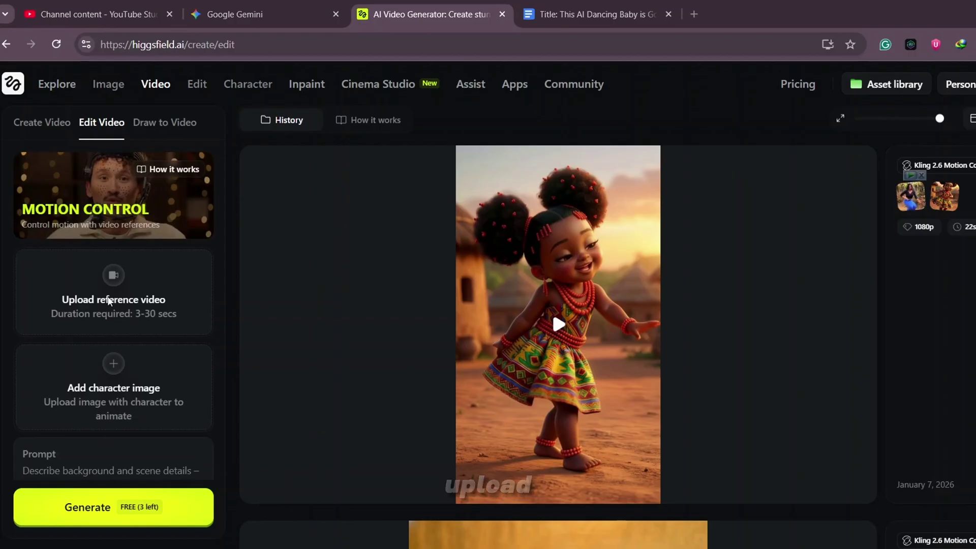
click(108, 302)
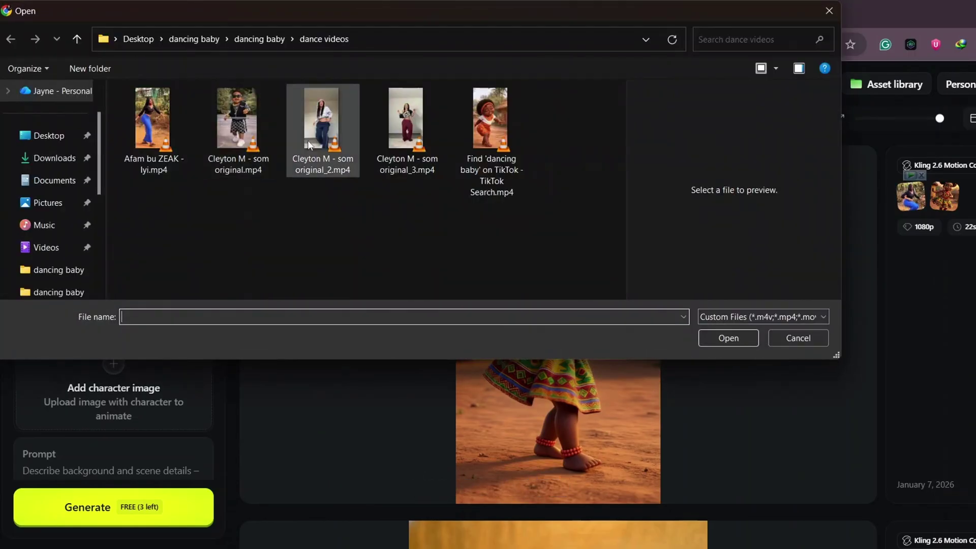
click(407, 127)
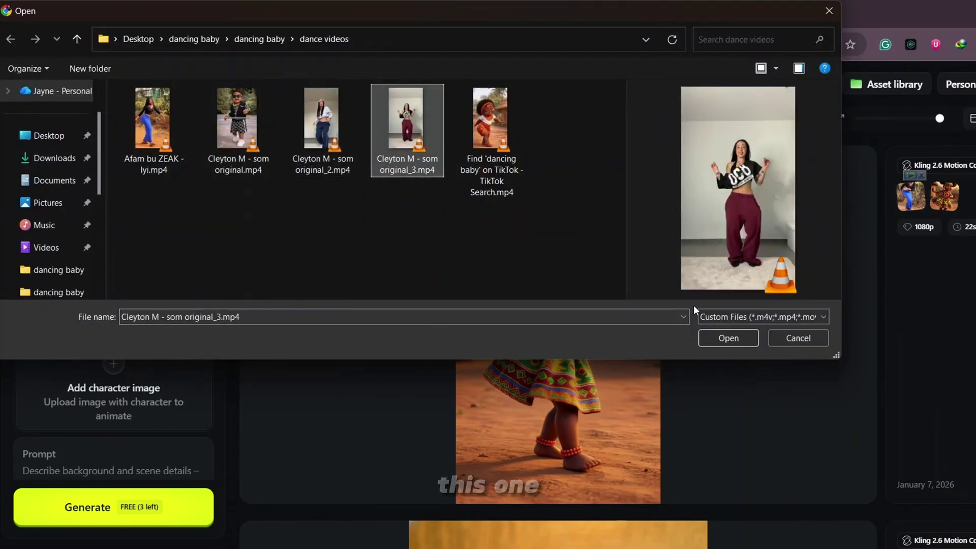
click(721, 340)
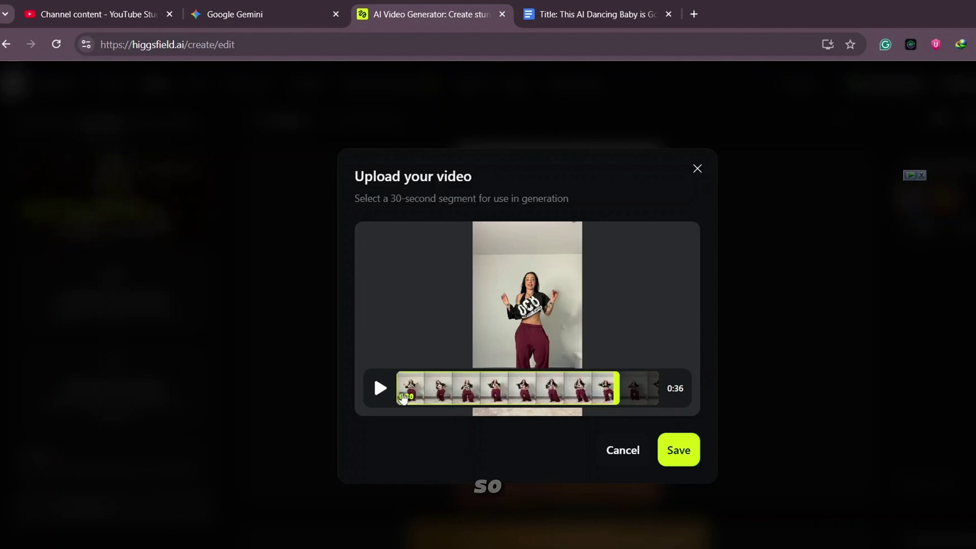
click(672, 455)
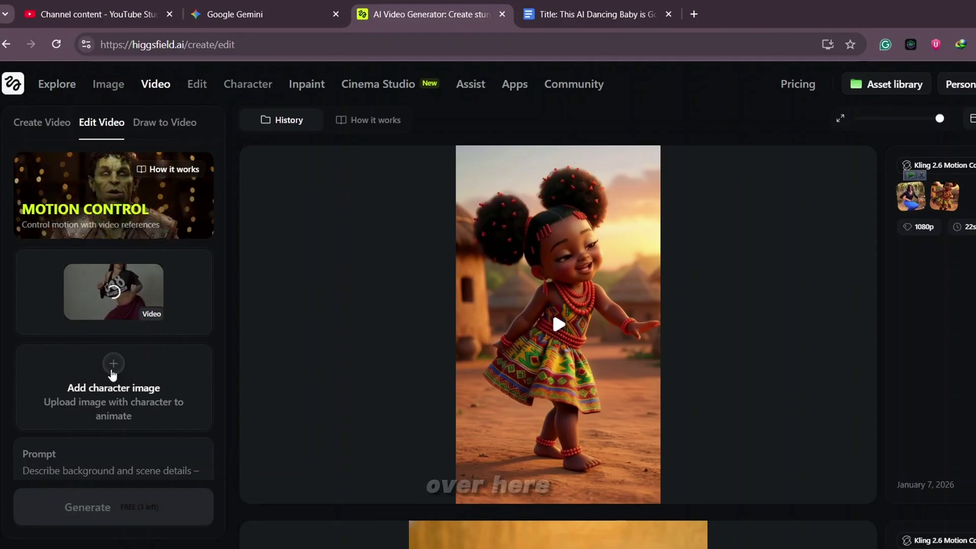
Upload the Gemini_Generated_Image PNG from Desktop > dancing baby as the character image
click(110, 369)
click(185, 43)
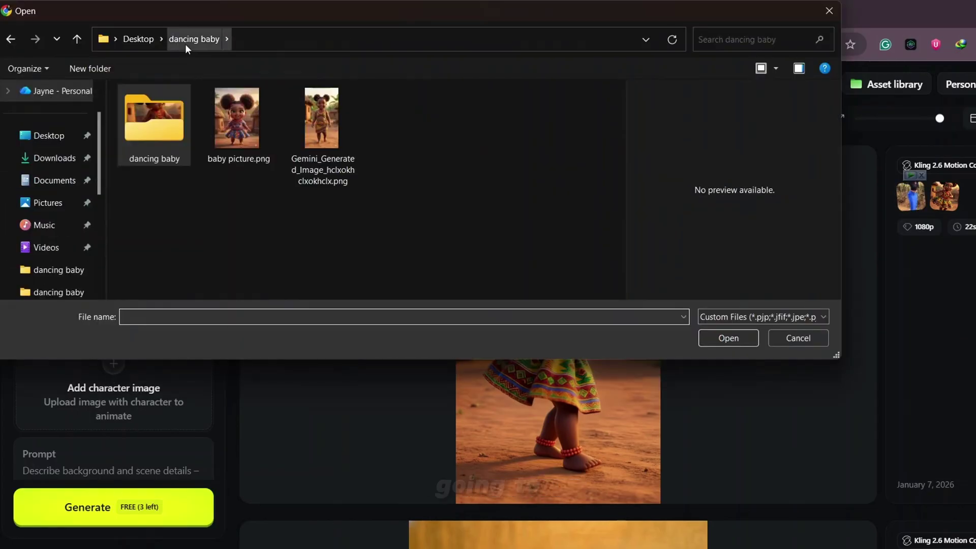
click(319, 119)
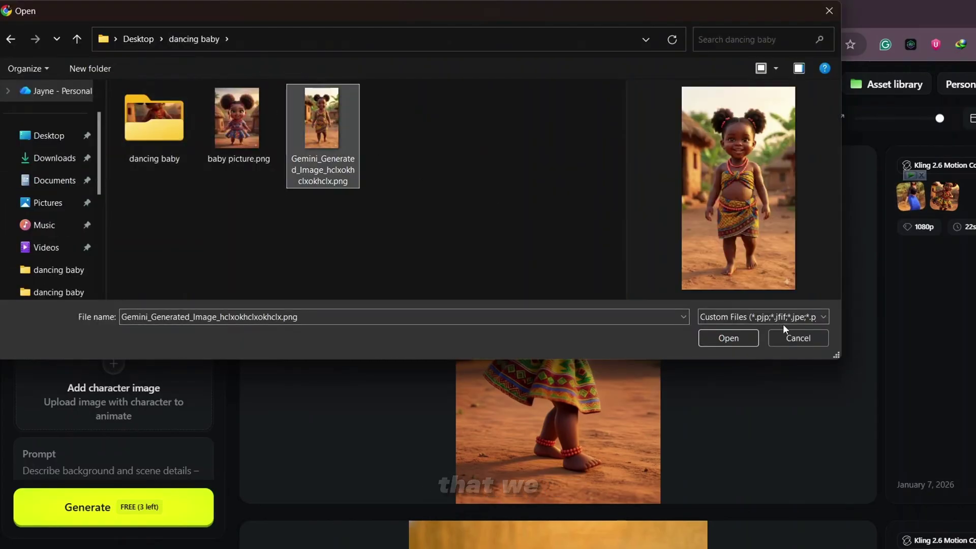
click(728, 338)
scroll(552, 310, down, 1)
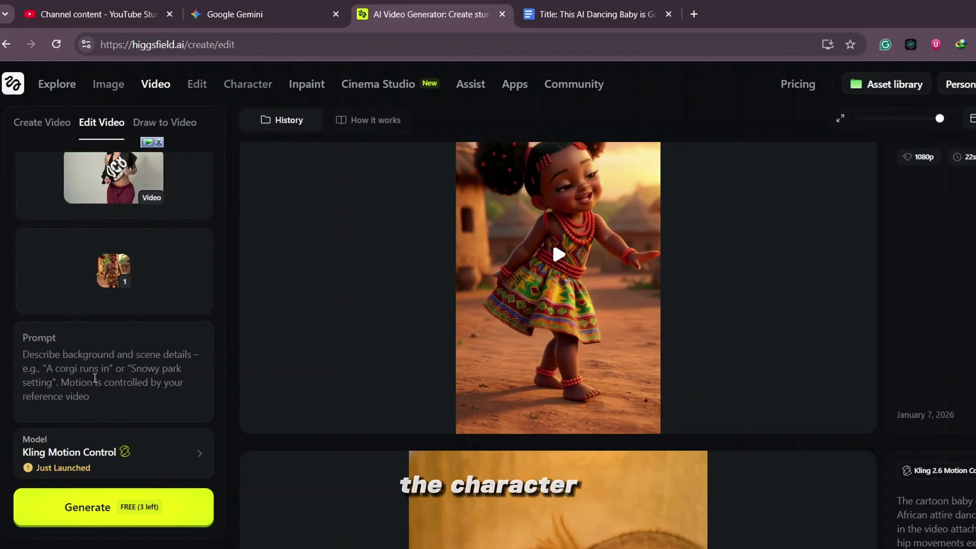
Choose 1080p output quality and generate the motion-controlled toddler dance video
scroll(94, 379, down, 1)
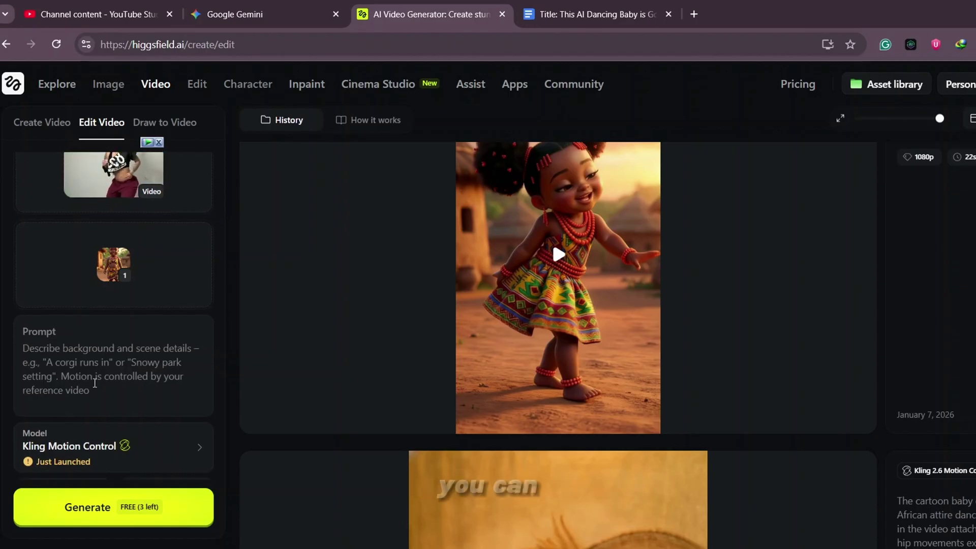
click(143, 463)
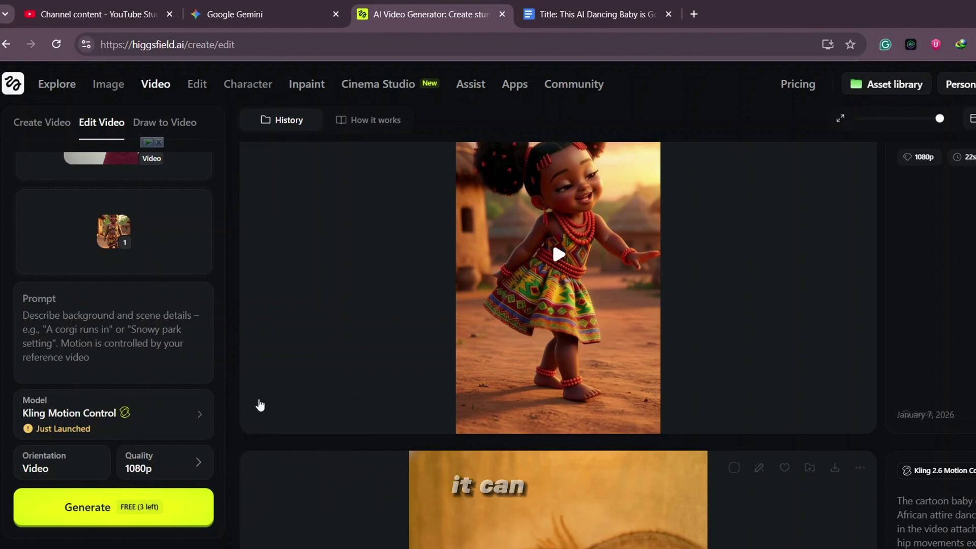
scroll(249, 409, down, 2)
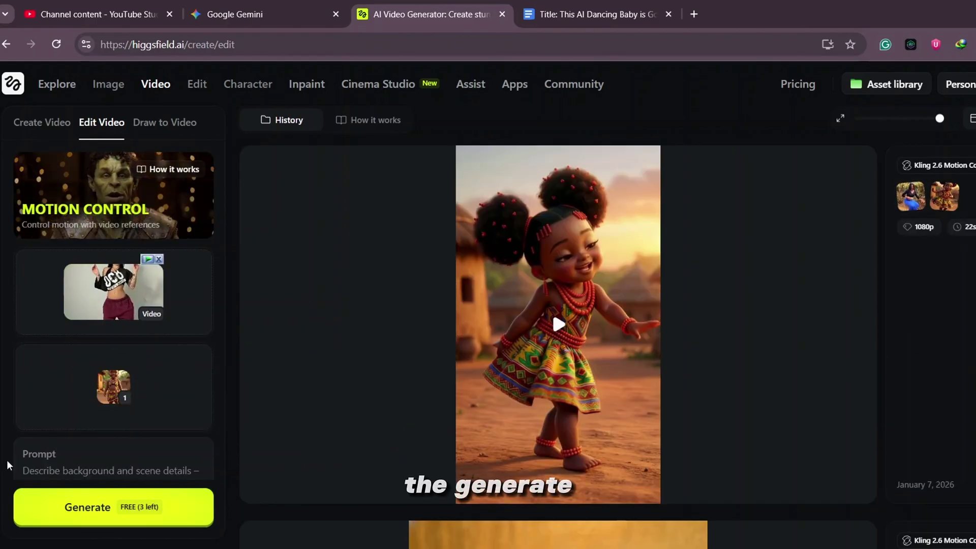
click(126, 505)
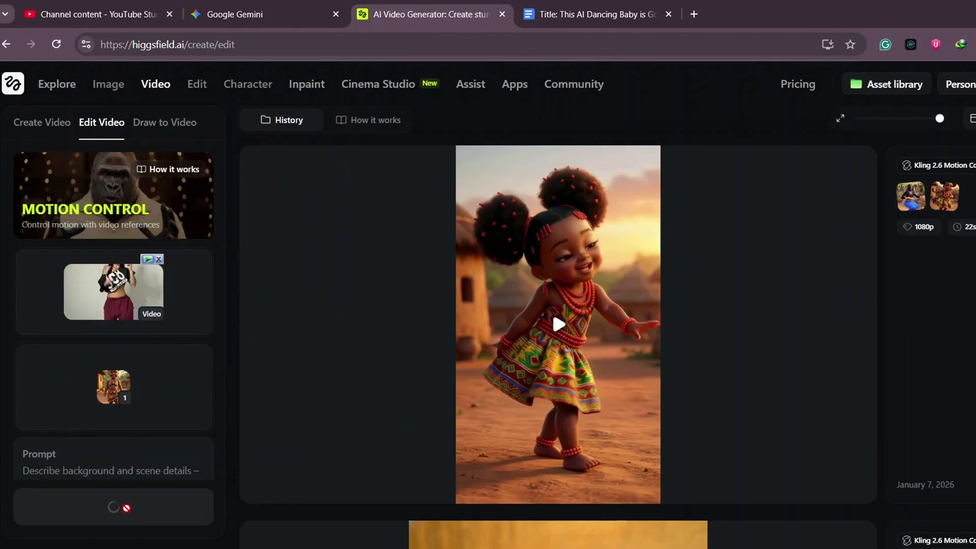